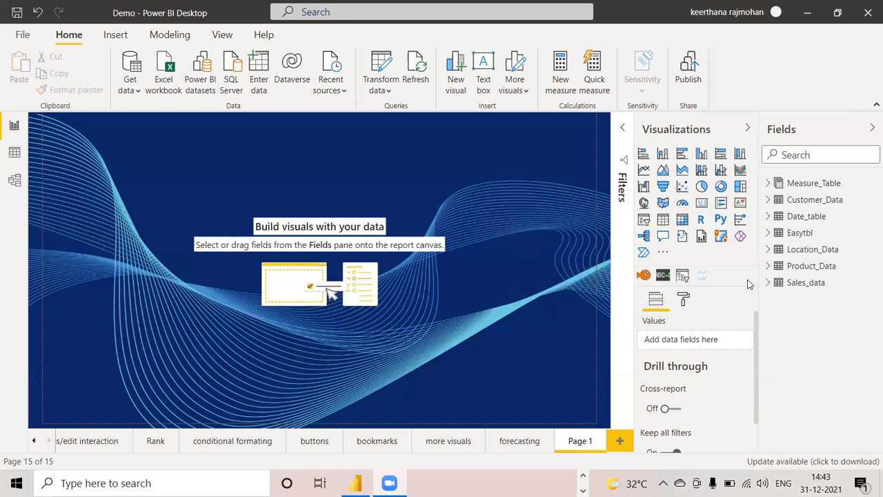
Step: Add a table visual showing Year from the date hierarchy with the total sales and total profit measures
click(662, 220)
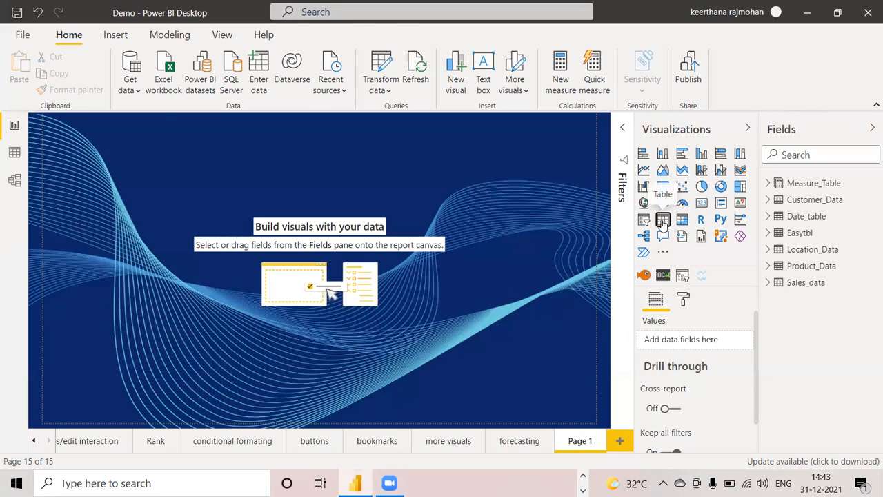
click(767, 217)
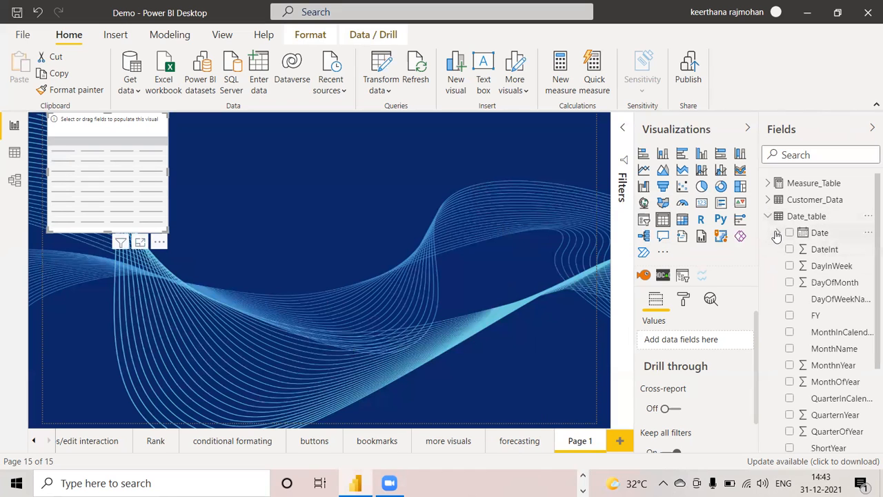
click(778, 232)
click(788, 249)
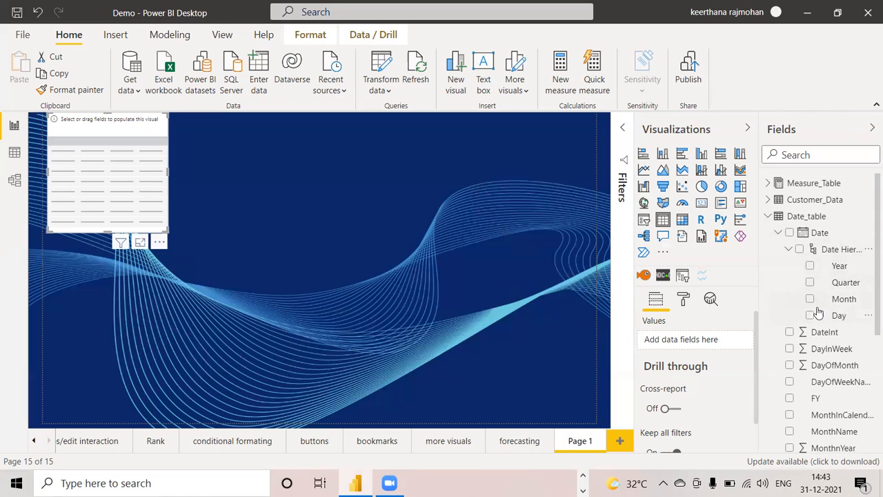
click(810, 266)
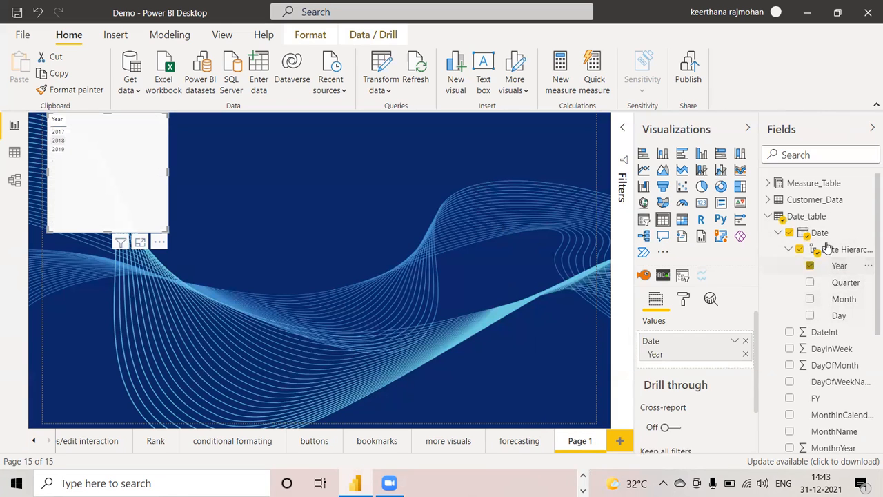
click(777, 183)
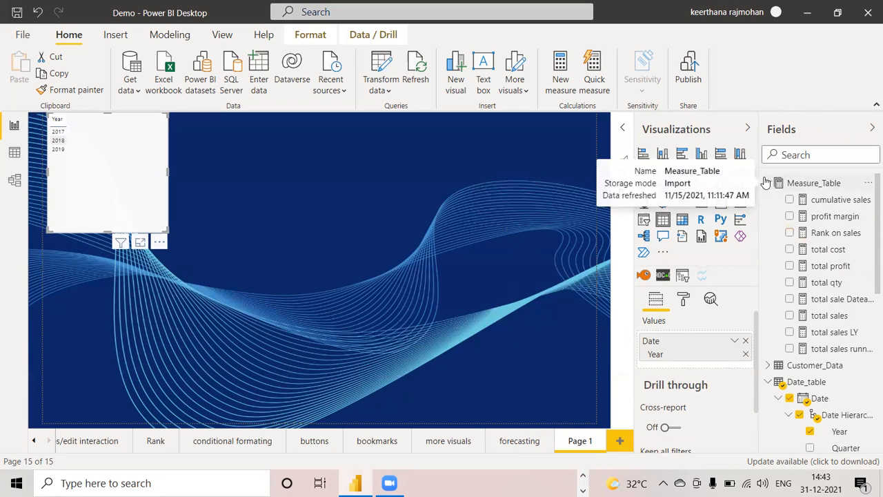
click(789, 316)
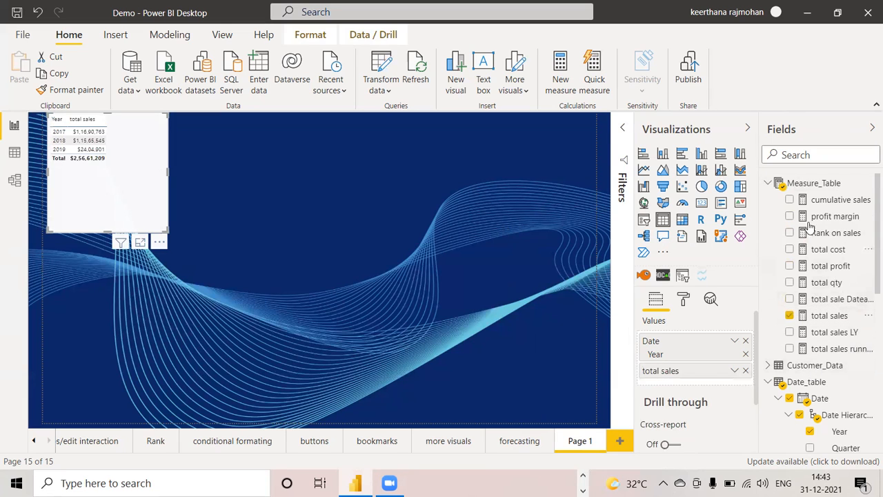
click(790, 266)
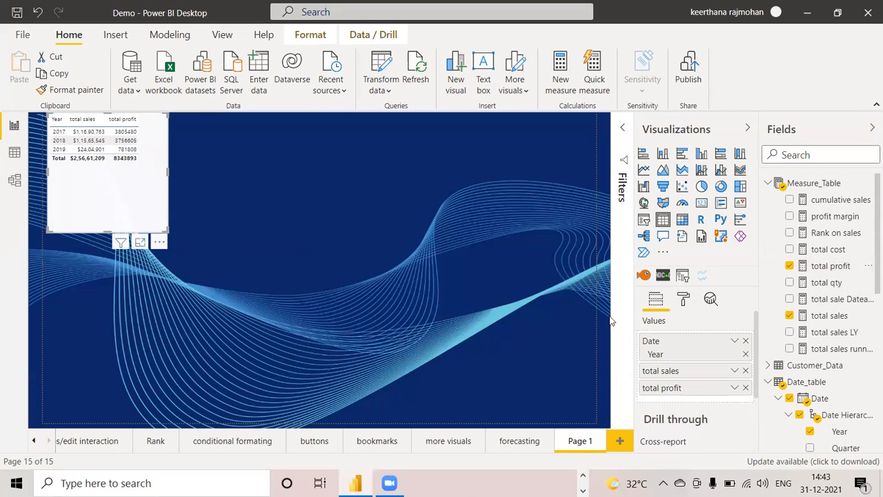
Step: Enlarge the text size of the table's column headers
click(683, 300)
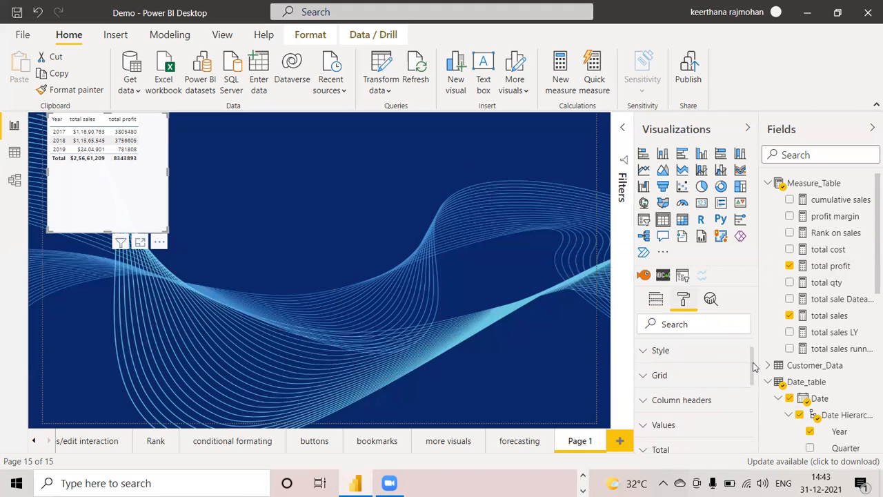
click(643, 356)
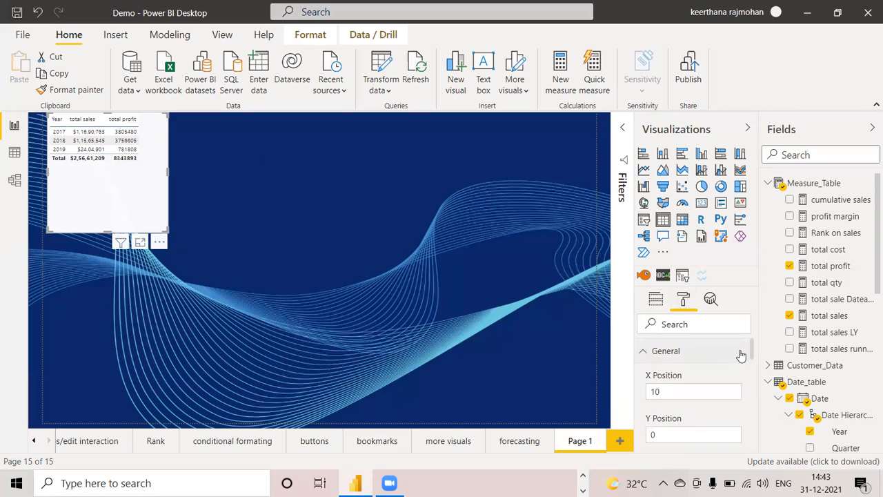
click(642, 355)
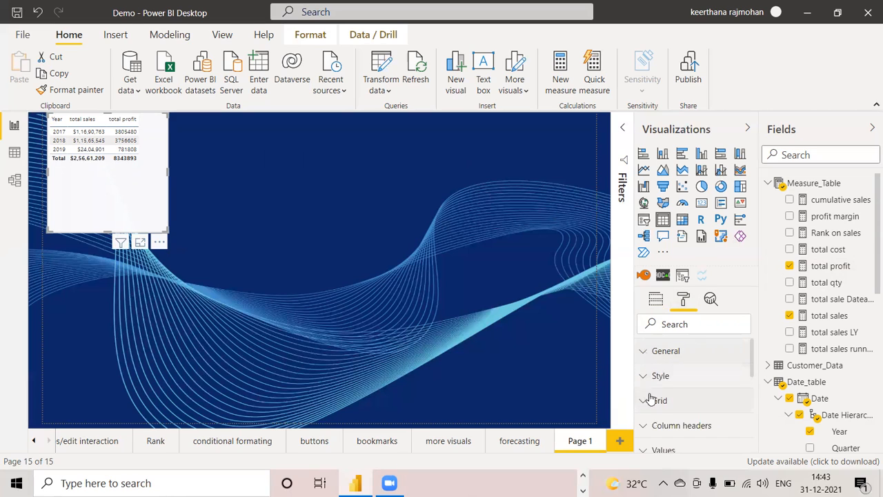
click(646, 428)
drag(754, 357, 759, 398)
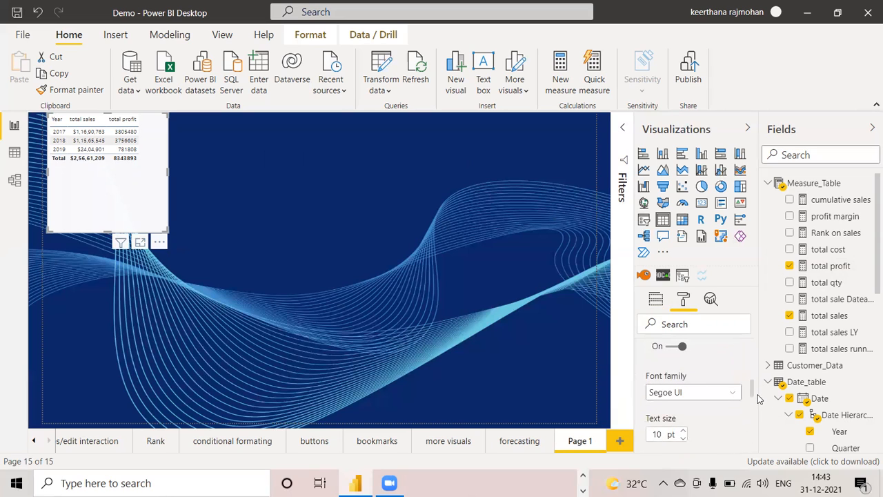
click(683, 428)
click(684, 428)
click(684, 428)
click(683, 428)
click(684, 428)
click(684, 428)
click(684, 428)
Step: Give the table's column headers a dark teal background color
drag(752, 388, 750, 371)
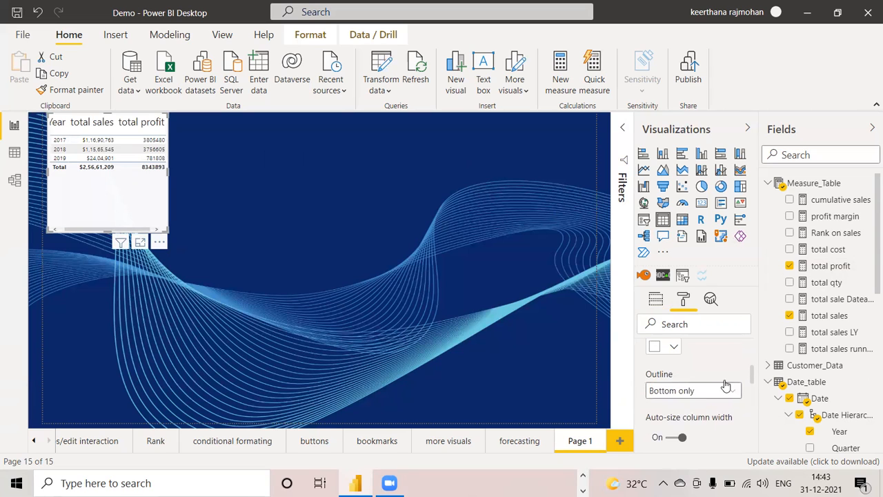
click(674, 347)
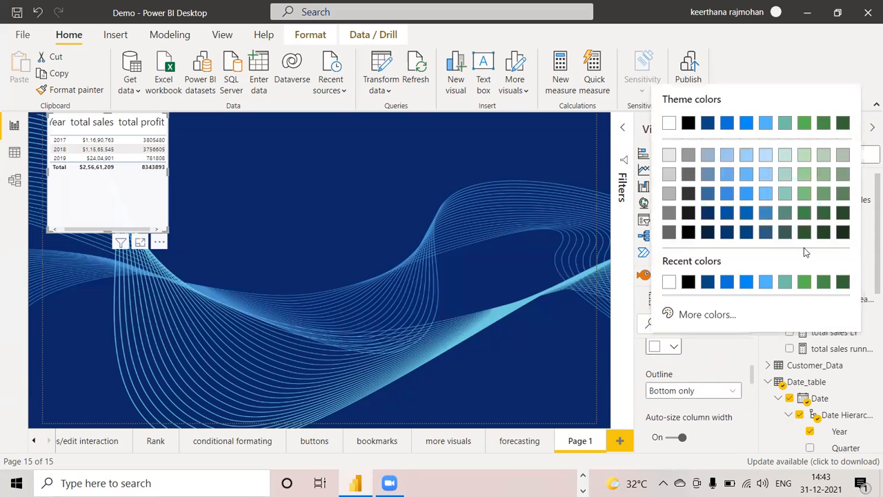
click(786, 213)
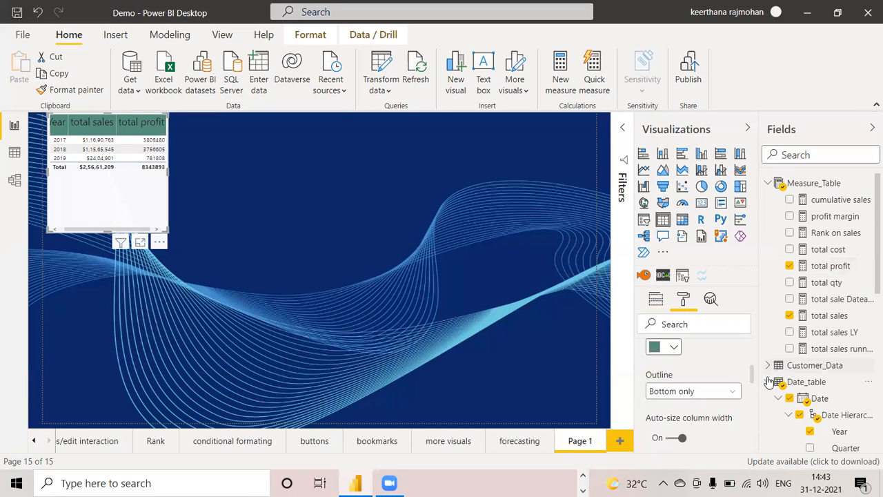
Step: Set the text size of the table's values to 19 pt and enlarge the table visual to fit them
drag(754, 380, 753, 423)
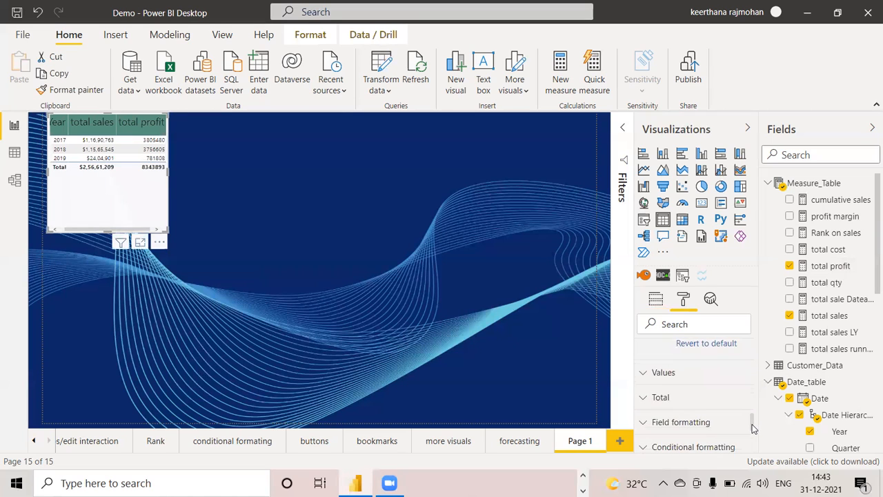
click(643, 373)
drag(751, 389, 752, 427)
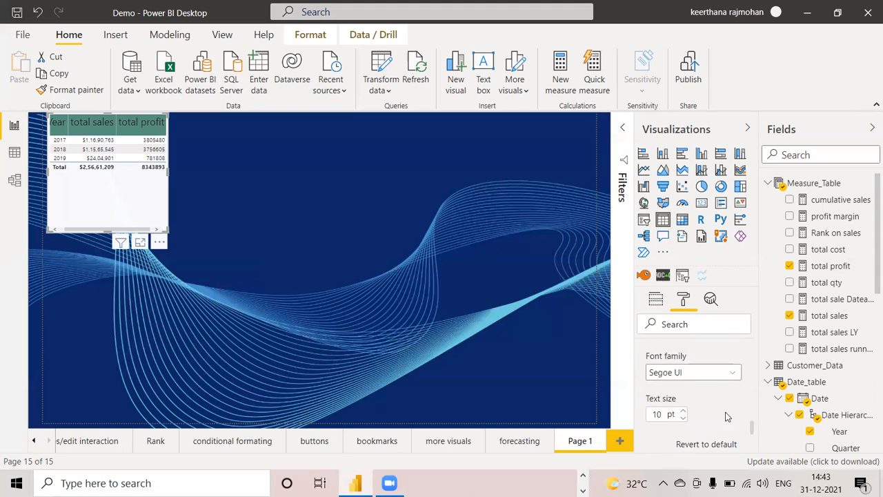
click(683, 410)
click(683, 410)
click(683, 410)
click(683, 411)
click(683, 411)
click(683, 410)
click(683, 411)
click(683, 410)
click(683, 411)
drag(166, 230, 254, 262)
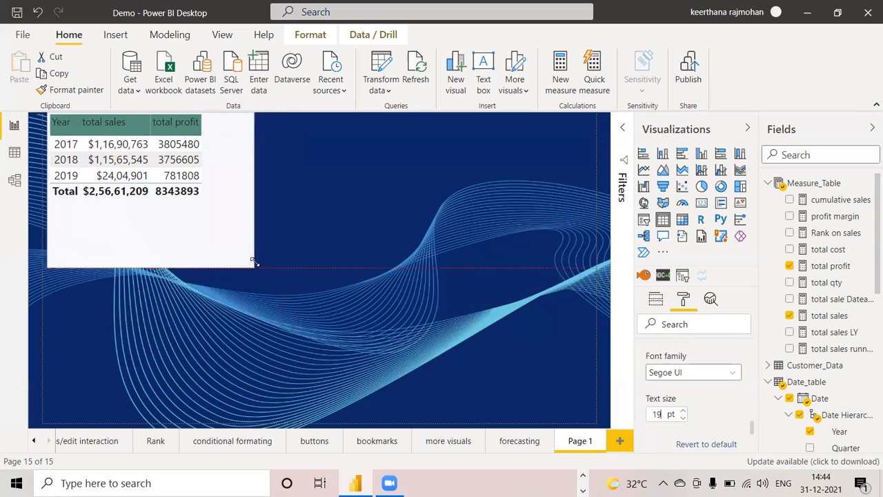
click(368, 216)
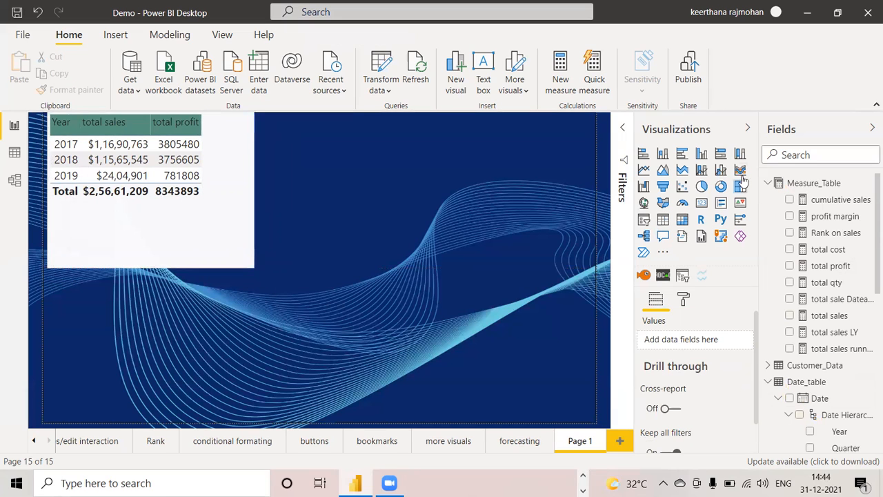
Step: Add a card visual for total sales, shrink it and place it below the table
click(702, 203)
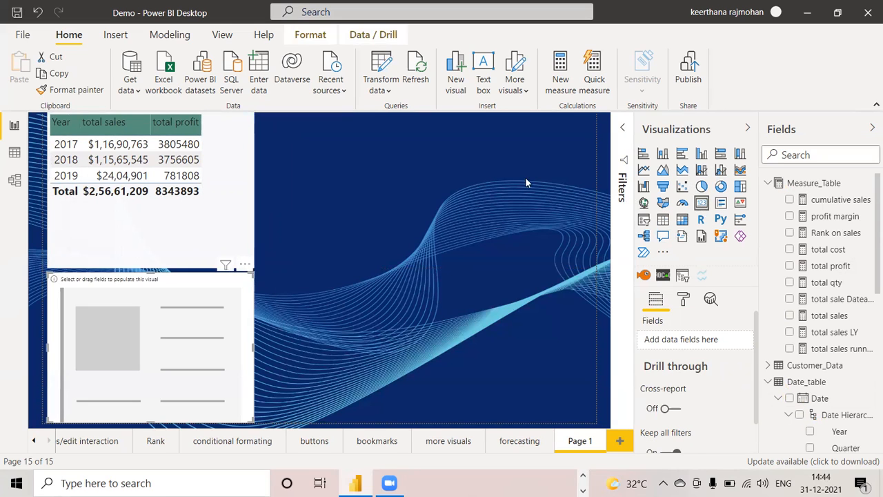
drag(222, 322, 491, 165)
drag(522, 247, 329, 412)
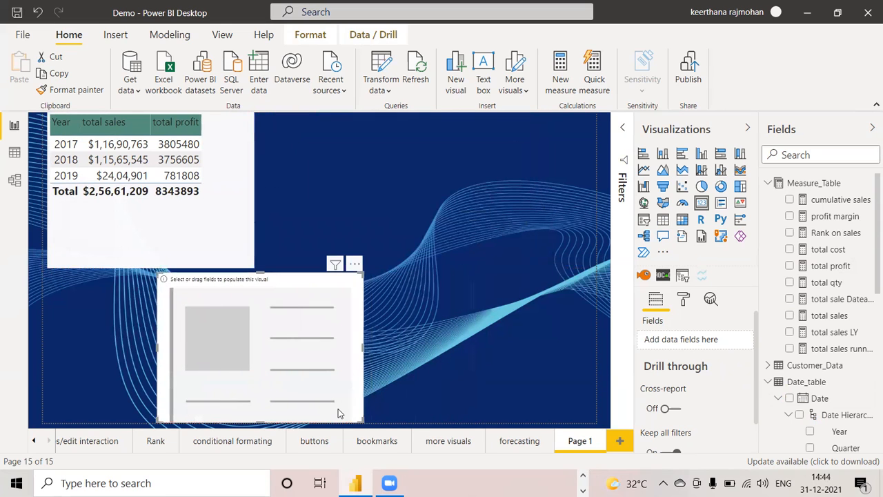
drag(357, 417, 271, 356)
drag(238, 326, 301, 386)
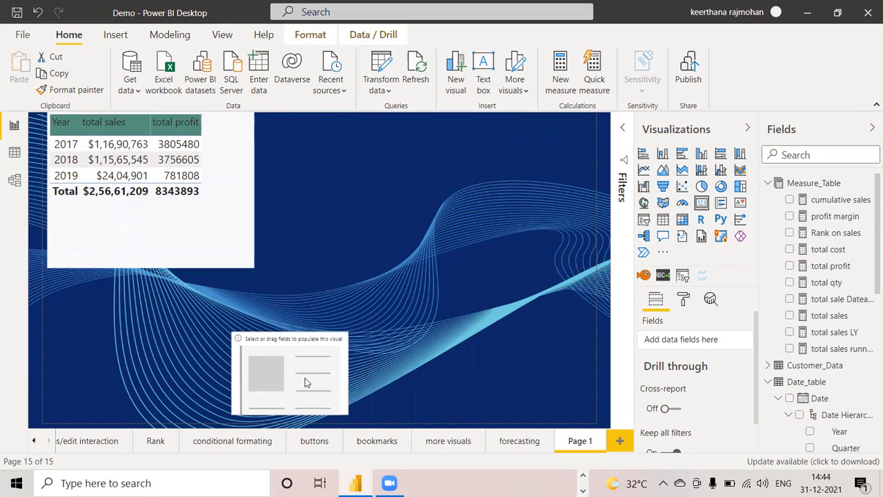
click(789, 315)
drag(291, 398, 128, 347)
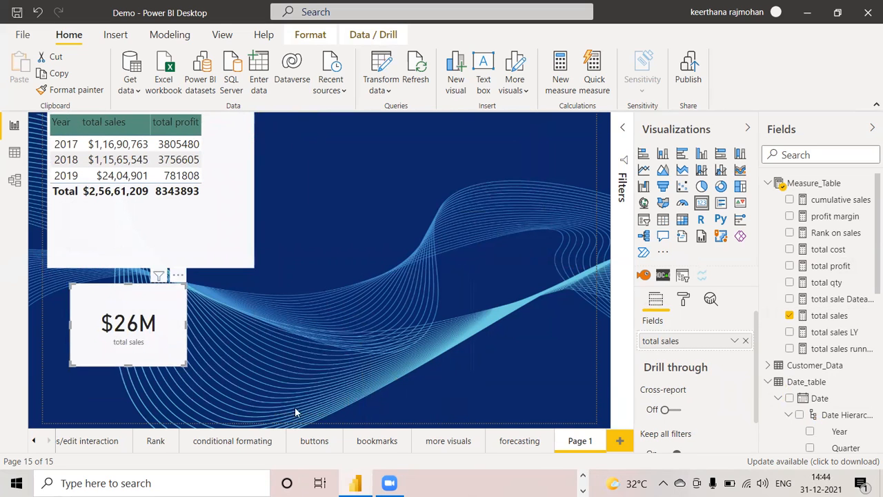
click(414, 192)
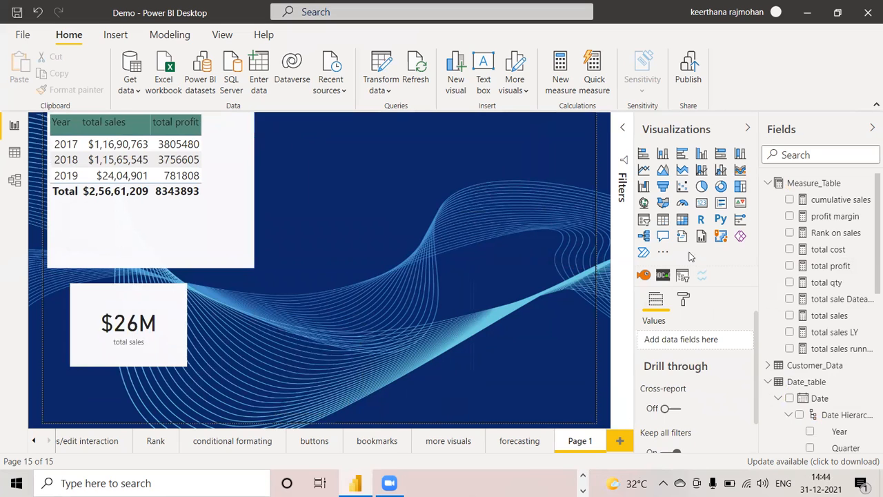
Step: Add a slicer on Year in the empty area beside the table and enlarge it
click(643, 220)
drag(207, 290, 442, 156)
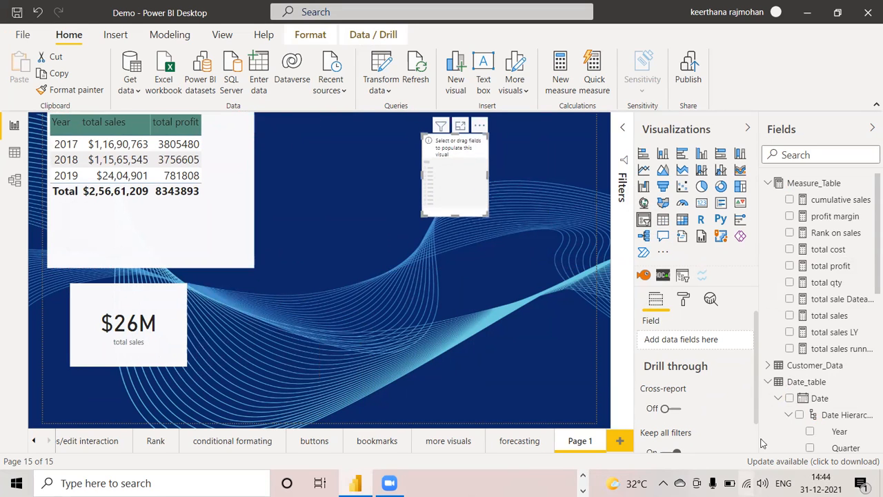
click(809, 432)
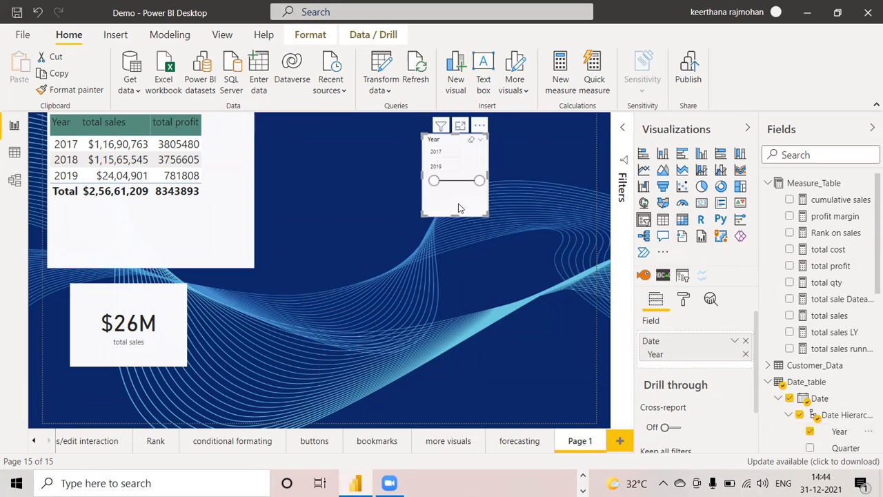
drag(487, 215, 586, 299)
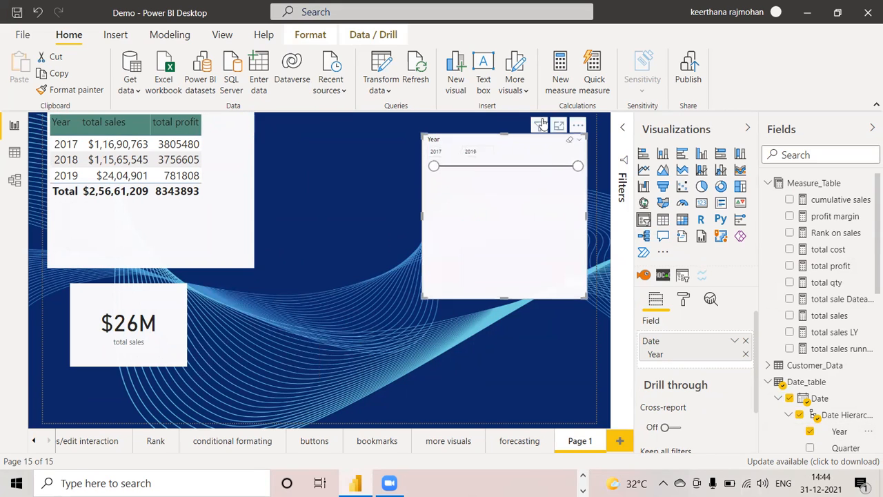
Step: Change the Year slicer to the List style and reduce its height
click(579, 142)
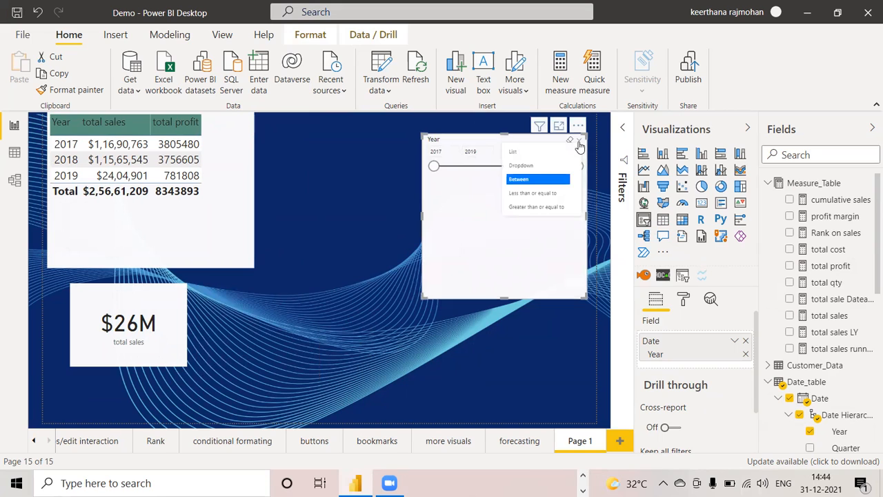
click(529, 156)
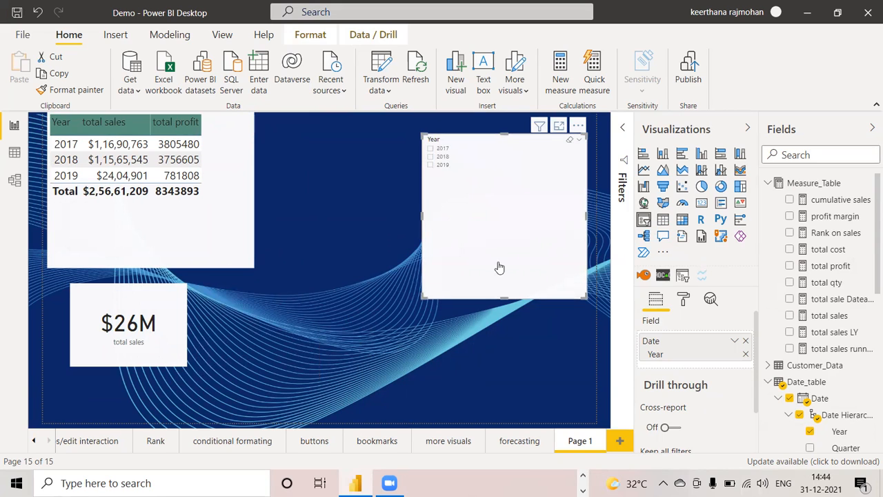
drag(505, 297, 504, 203)
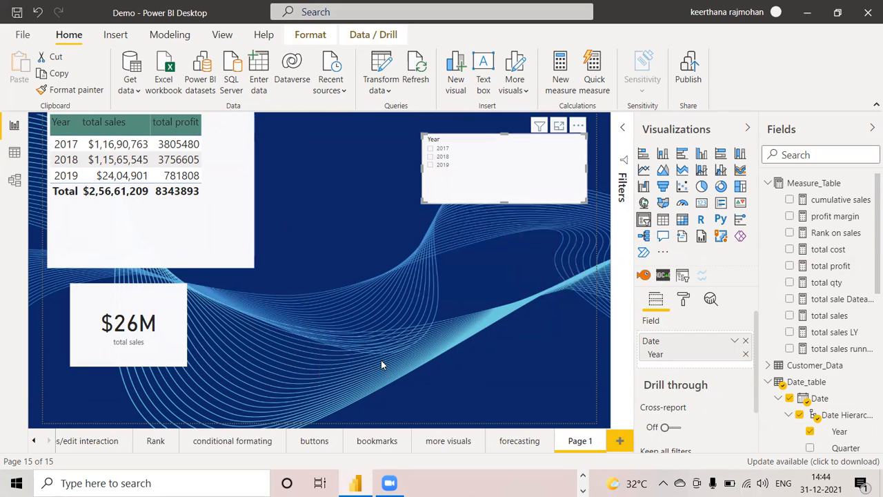
Step: Add a new report page and create a chart of total sales by Month from the date hierarchy
click(619, 441)
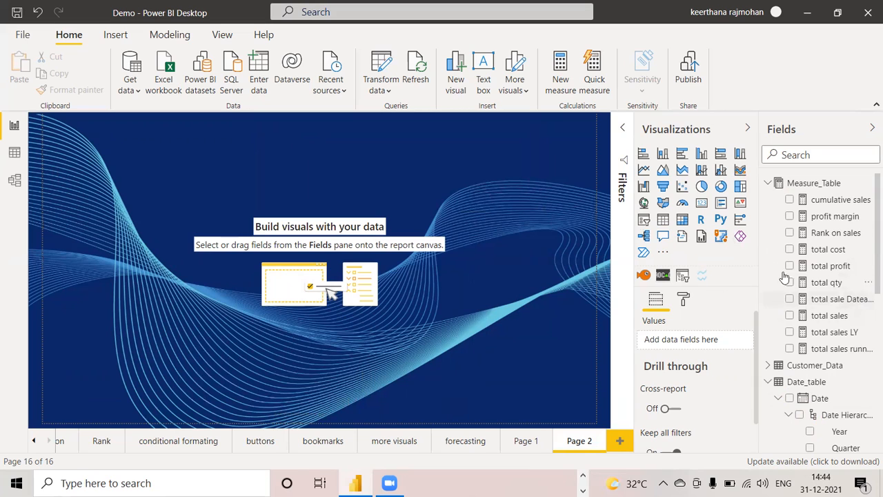
click(789, 317)
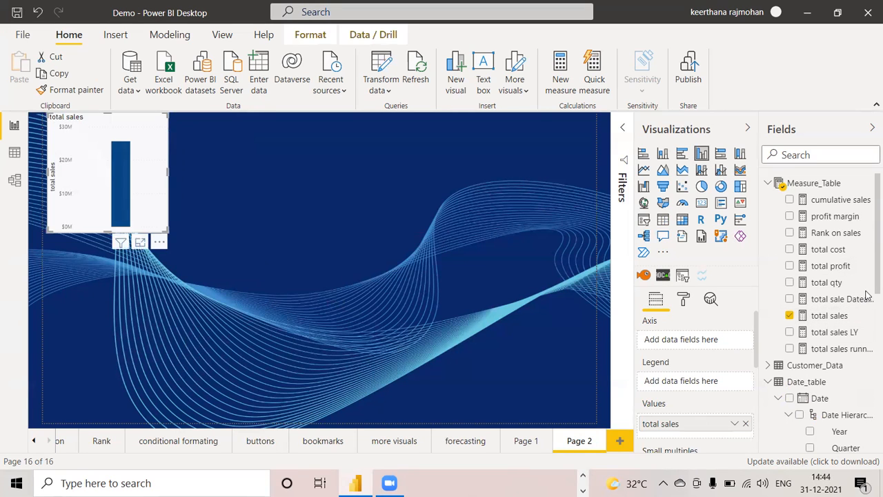
scroll(865, 304, down, 2)
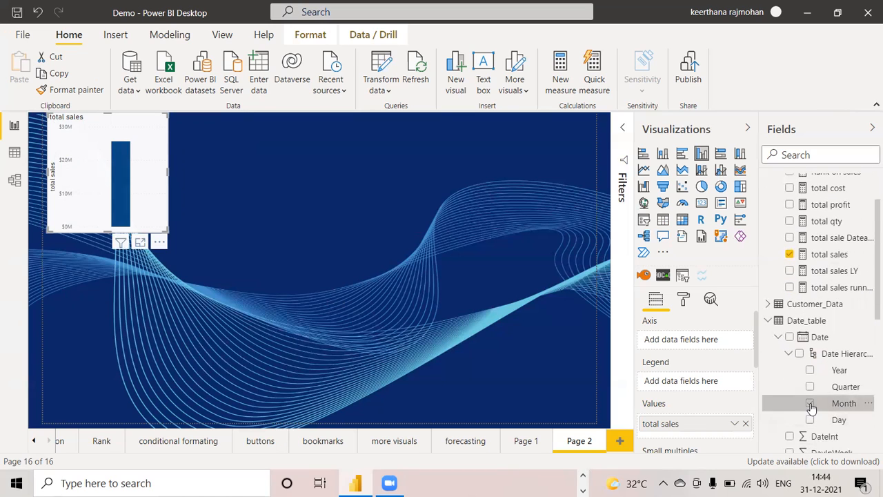
click(809, 403)
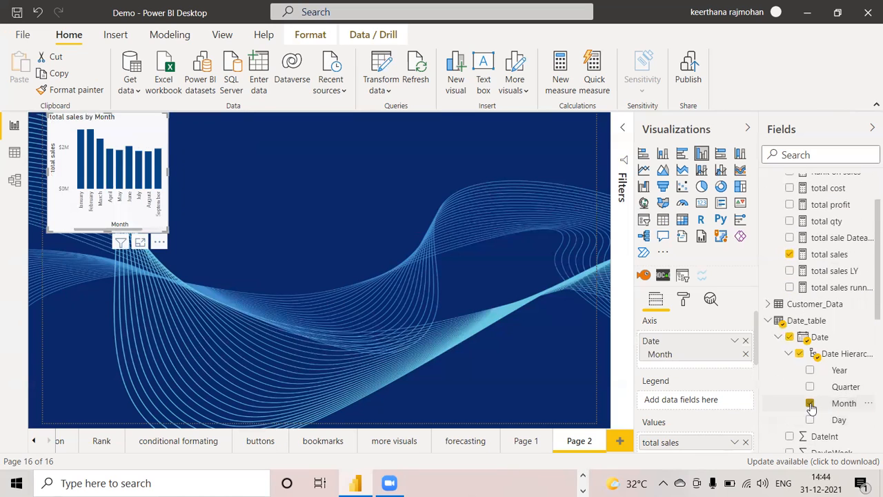
Step: Convert the total sales by Month chart to a line chart and enlarge it
click(643, 172)
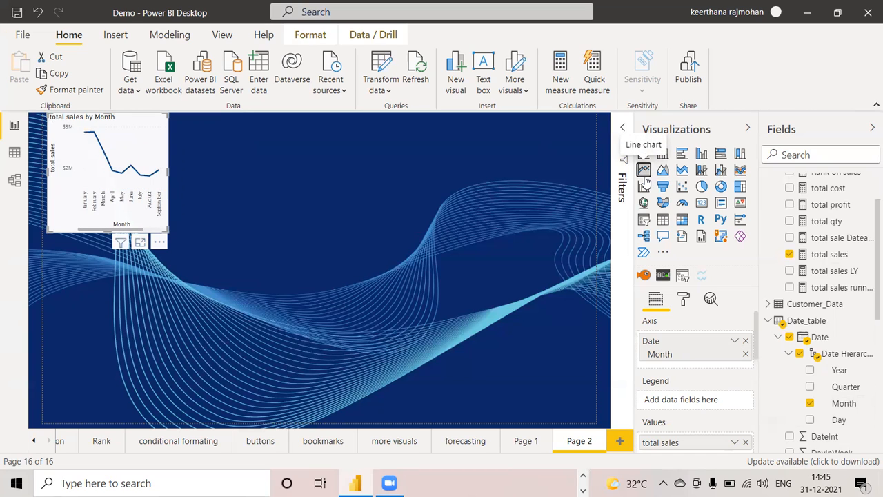
drag(161, 229, 355, 334)
click(496, 247)
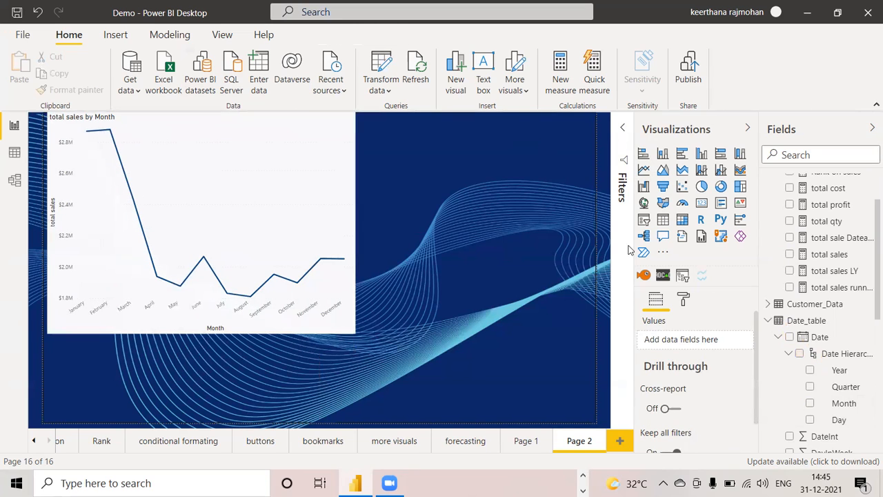
Step: Add a slicer on Year from the date hierarchy to Page 2 and move it beside the line chart
click(643, 220)
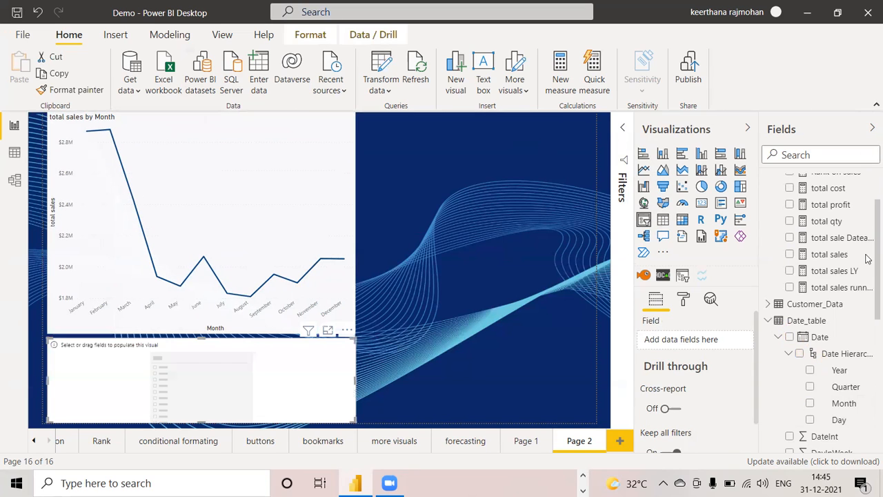
click(809, 371)
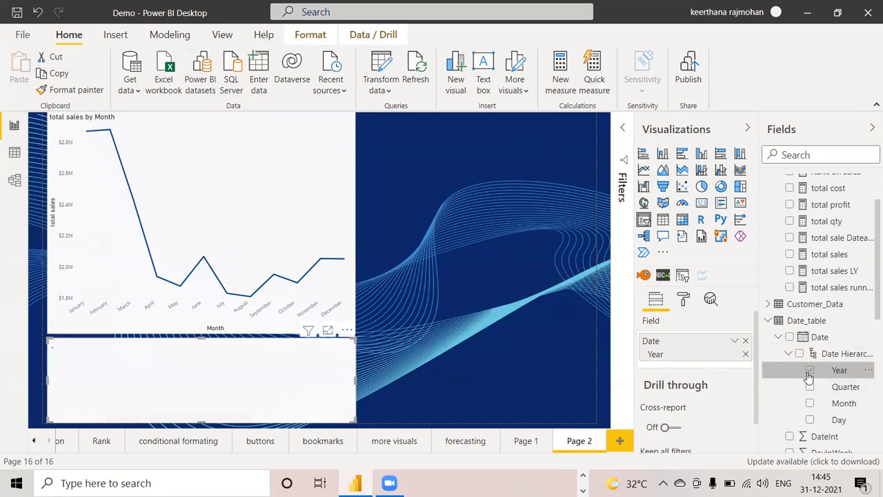
drag(280, 379, 544, 247)
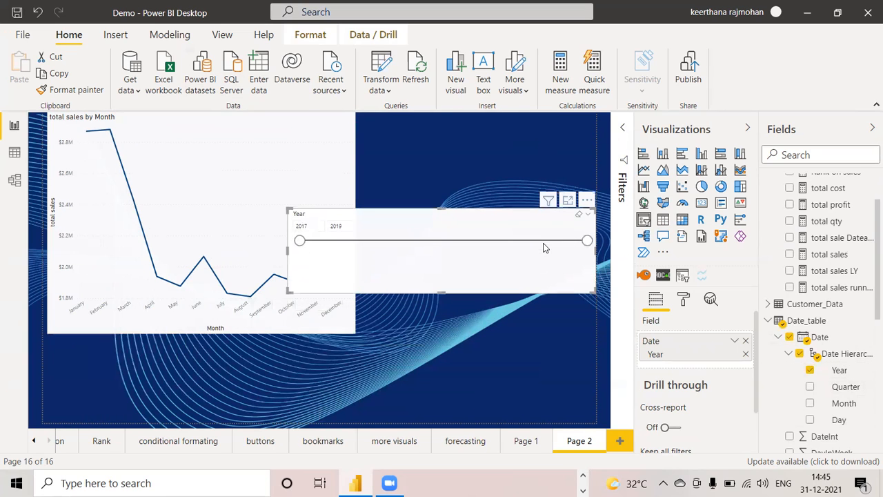
Step: Change the Page 2 Year slicer to the List style and narrow it from its inner edge
click(587, 214)
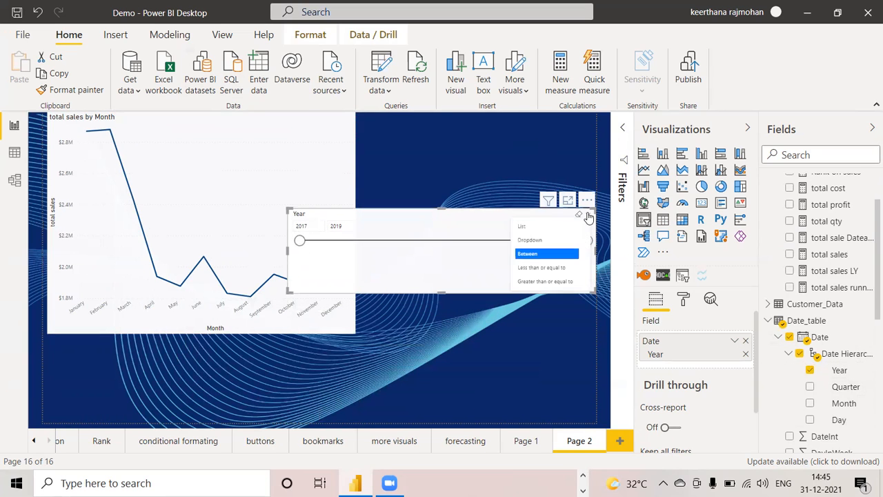
click(551, 226)
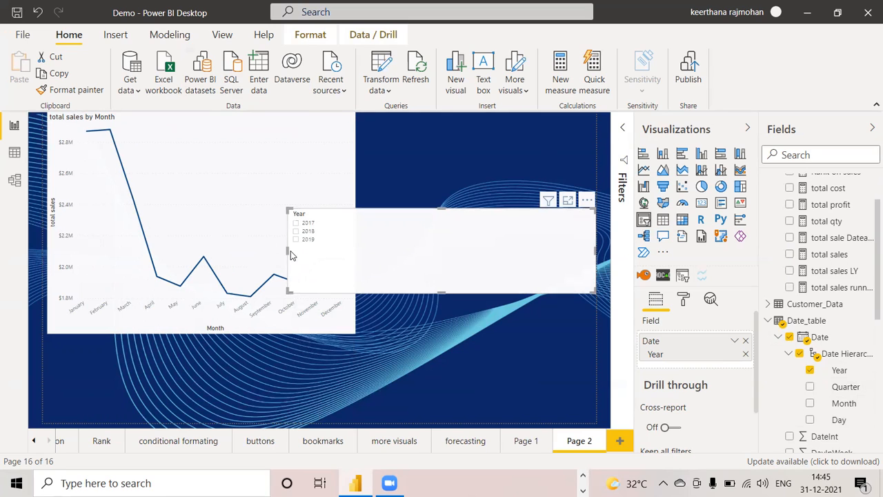
drag(289, 250, 502, 250)
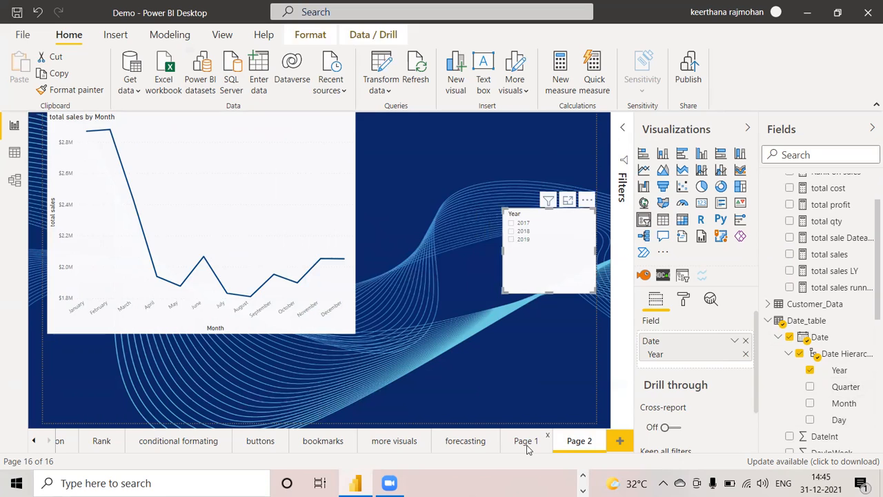
Step: Filter Page 1 to 2017 with its Year slicer and compare the selection with the slicer on Page 2
click(525, 441)
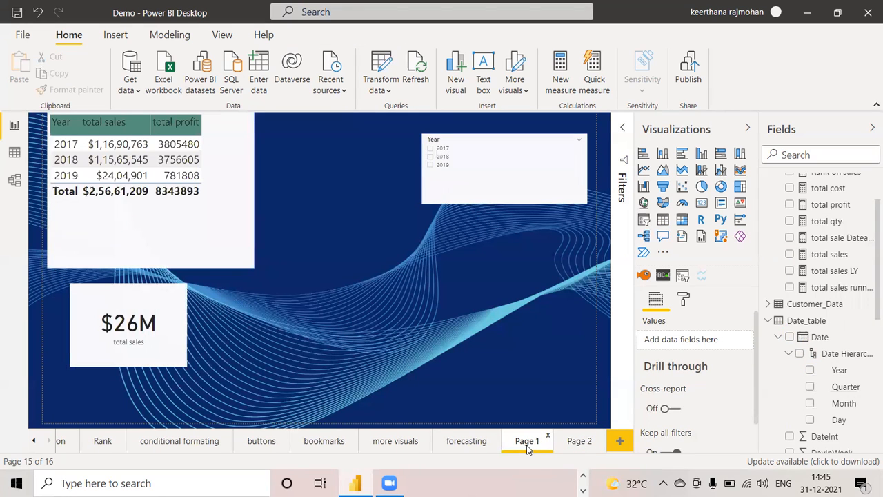
click(431, 149)
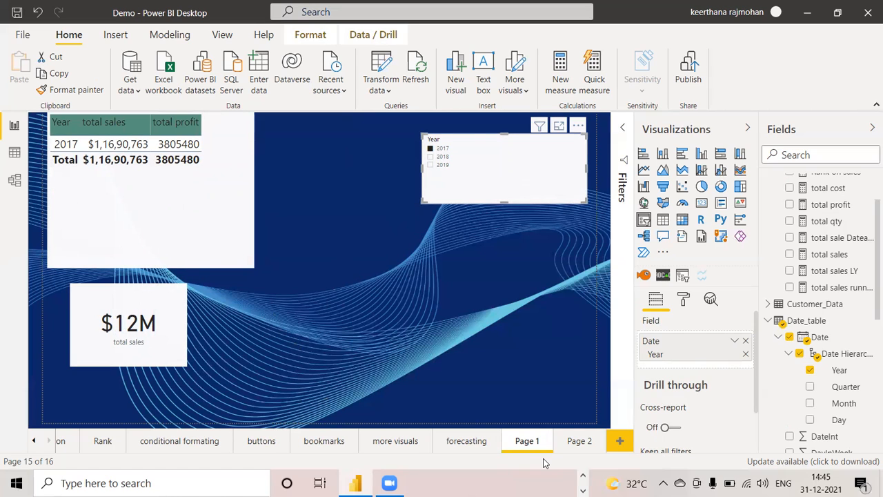
click(579, 441)
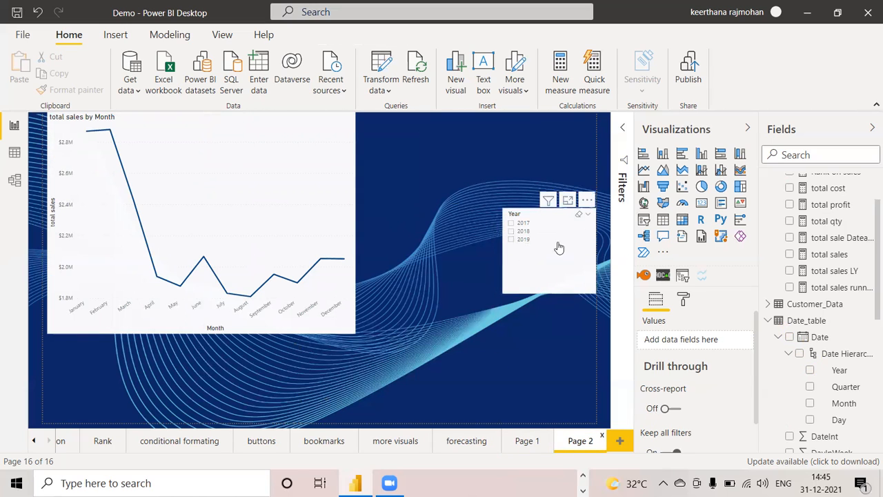
click(526, 443)
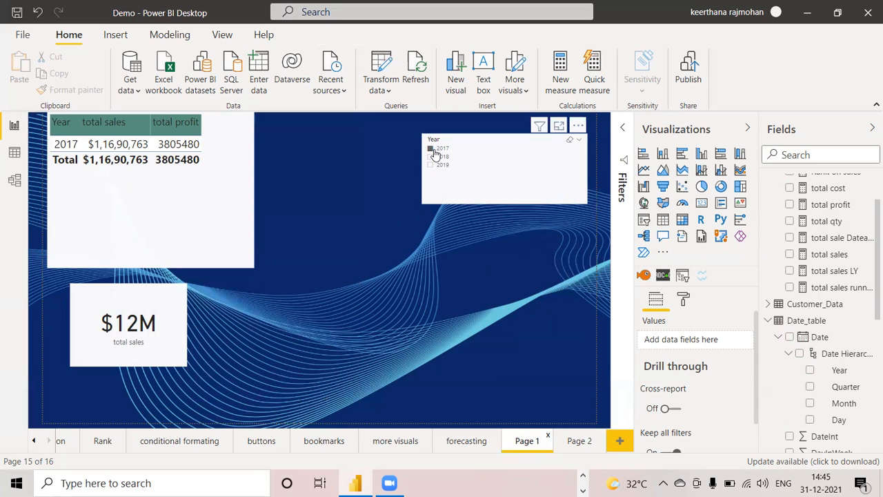
click(579, 440)
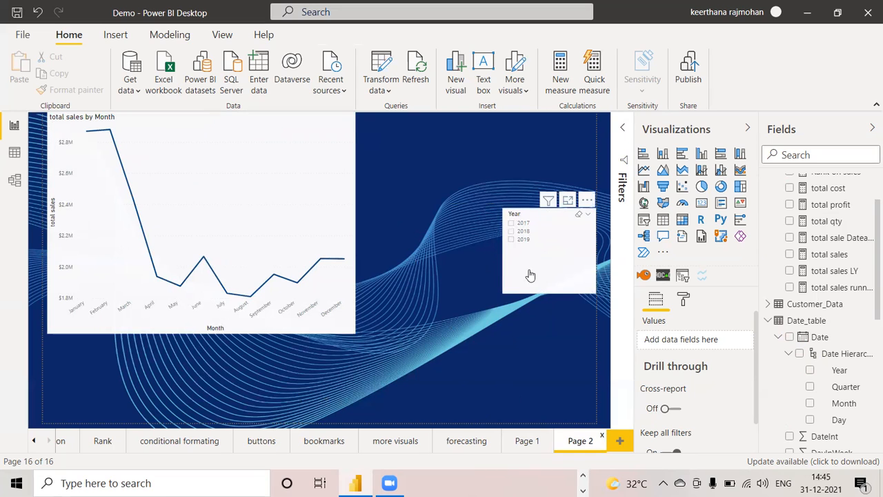
click(531, 446)
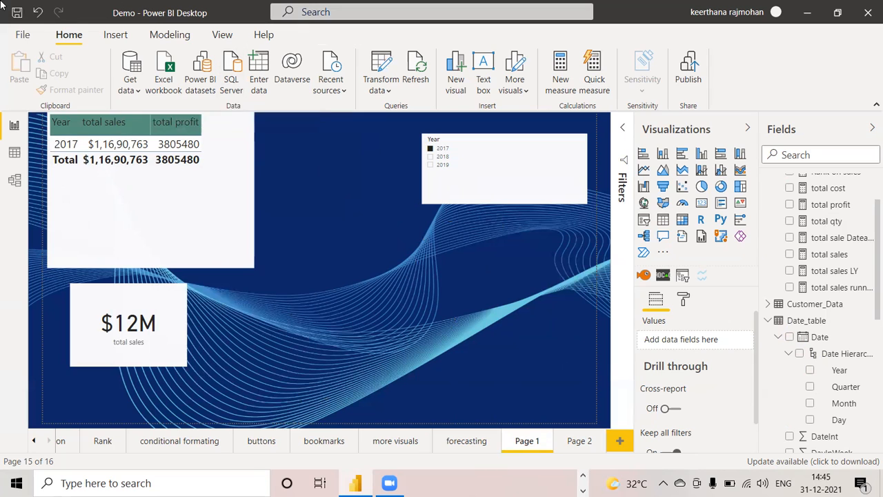
Step: Sync the Page 1 Year slicer across Page 1 and Page 2, and close the sync settings
click(232, 40)
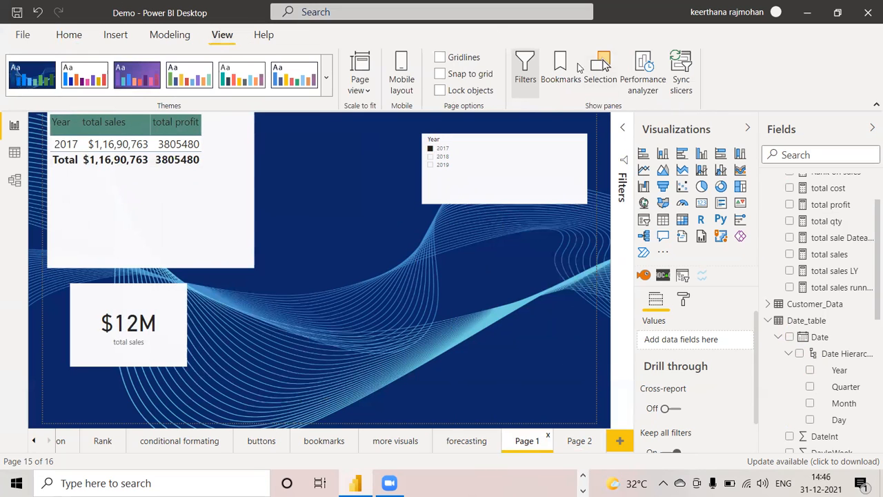
click(680, 79)
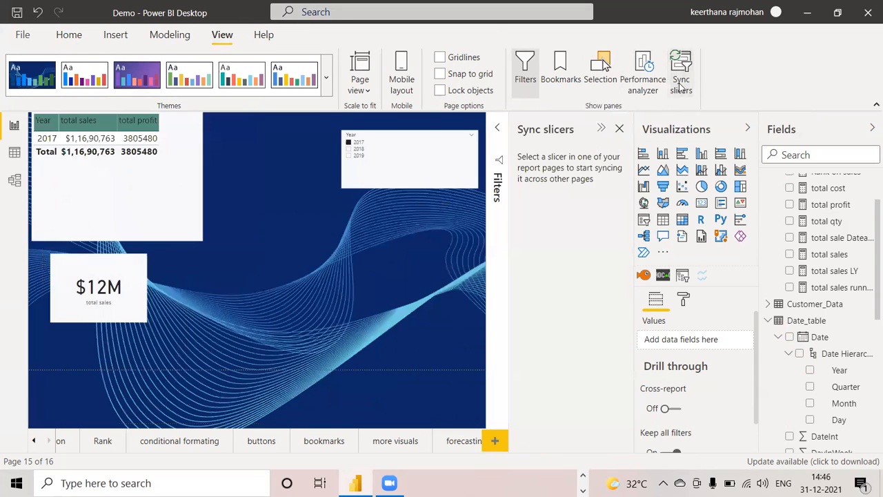
click(427, 176)
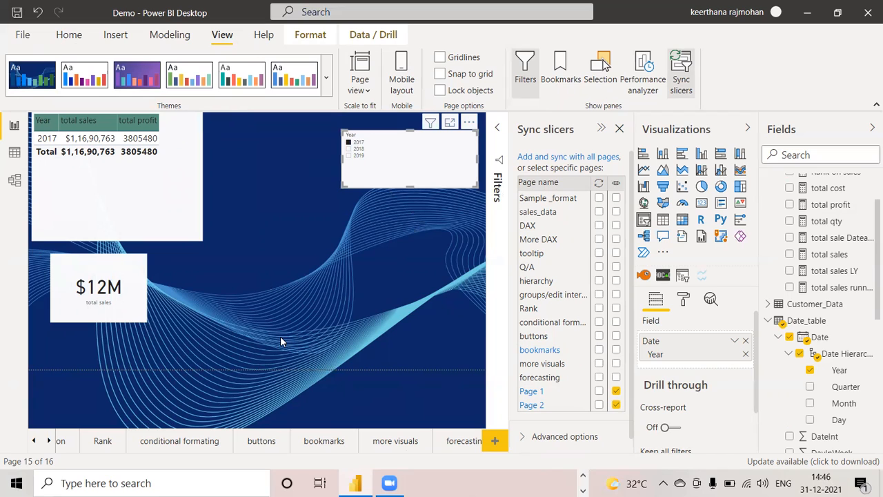
click(598, 391)
click(598, 405)
click(619, 130)
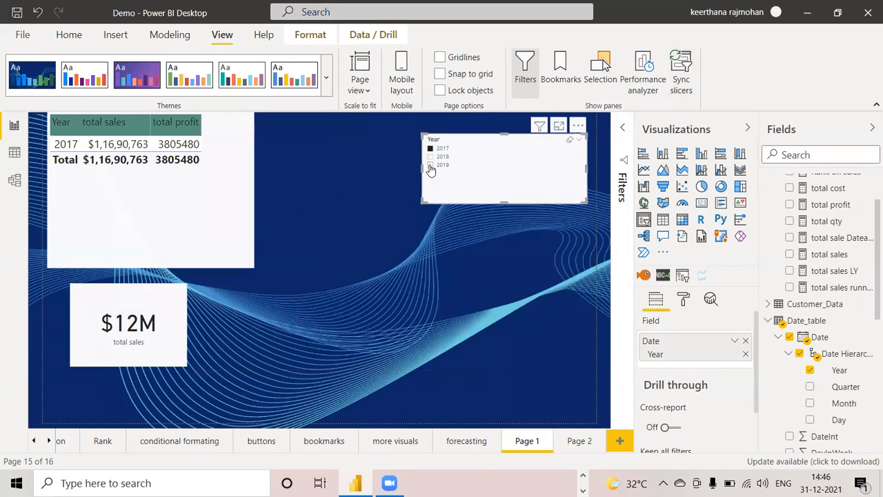
Step: Test the synced slicer by selecting 2019, 2018 and 2017 in turn on Page 1, checking the Page 2 slicer and line chart each time
click(429, 165)
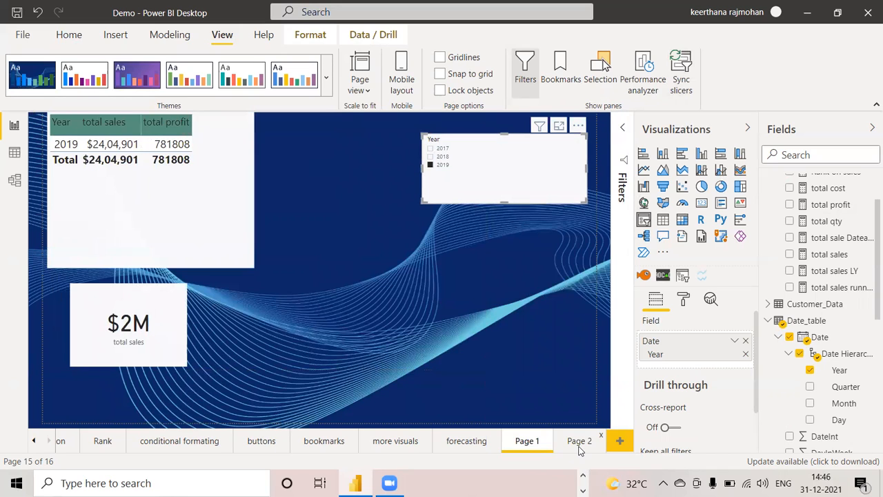
click(579, 441)
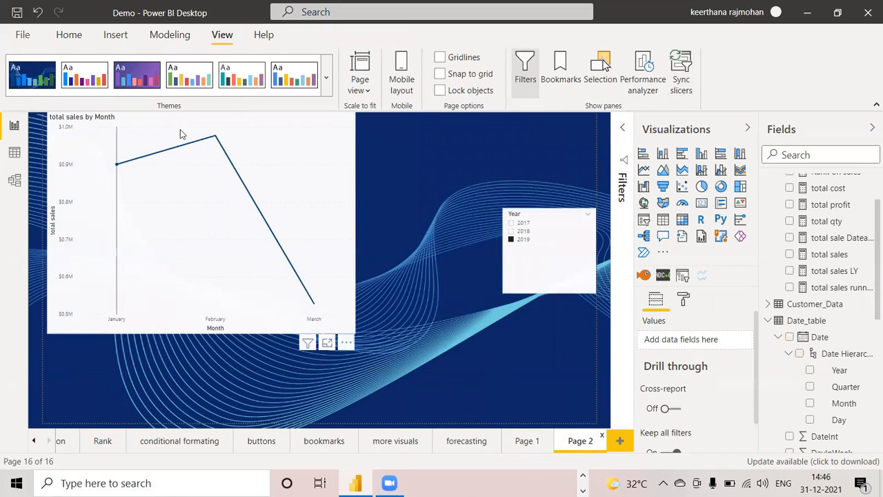
click(525, 442)
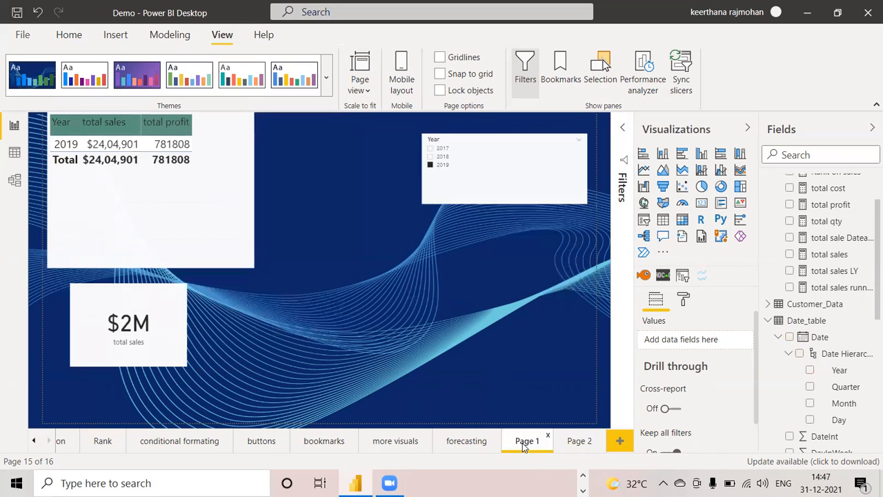
click(431, 157)
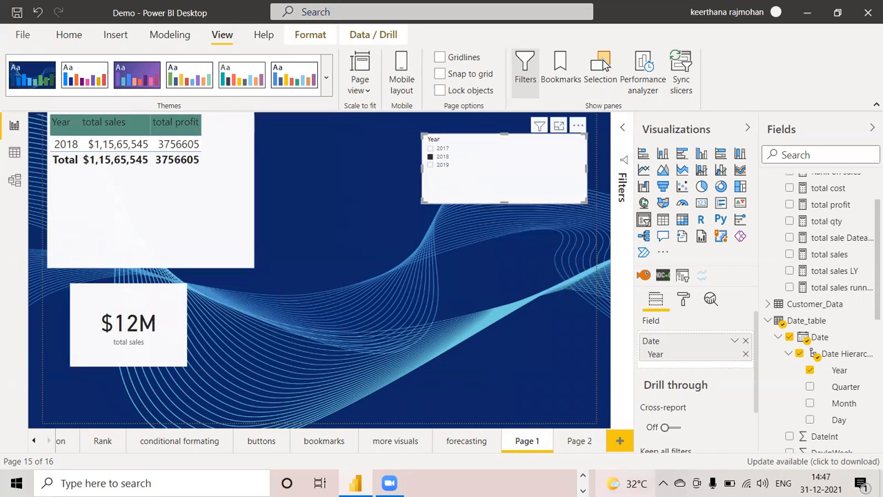
click(574, 447)
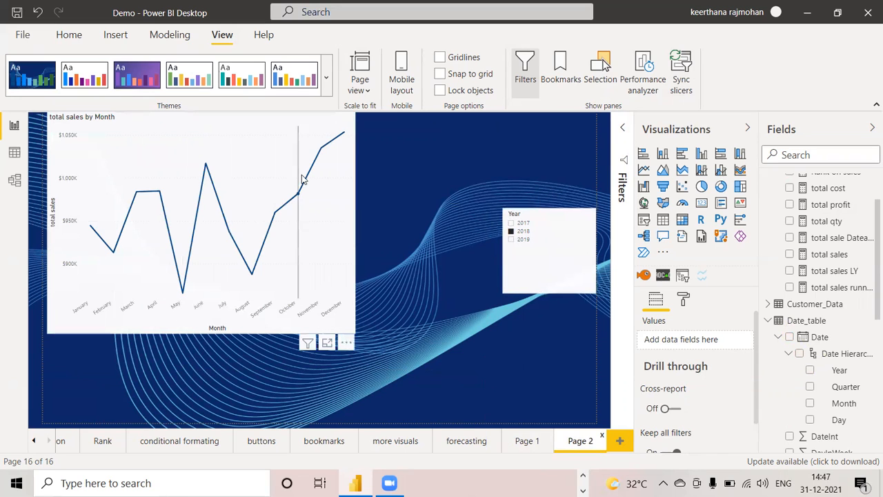
click(529, 445)
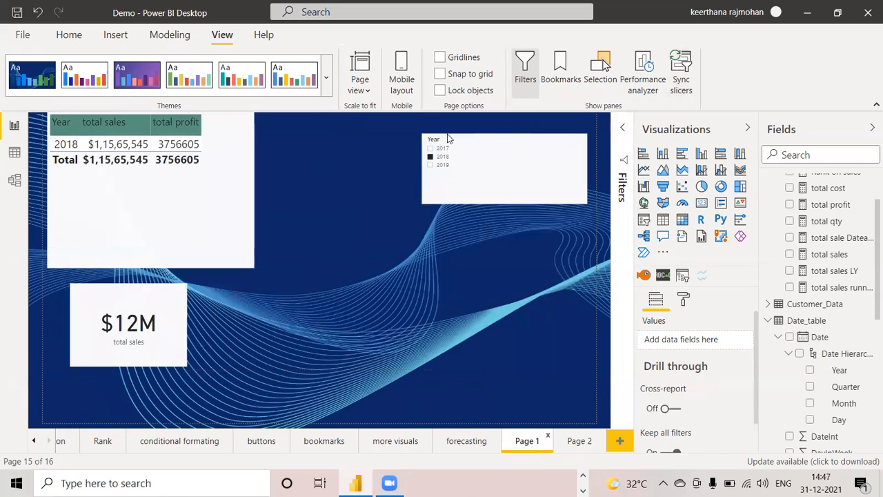
click(431, 149)
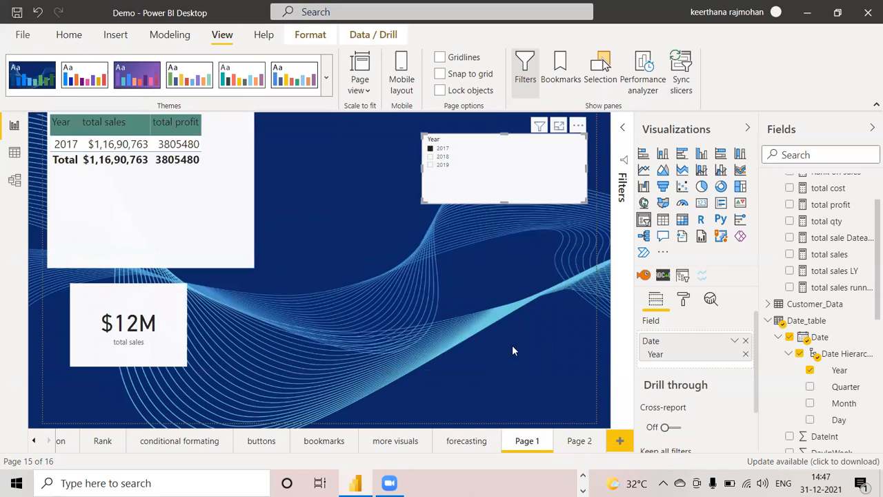
click(577, 446)
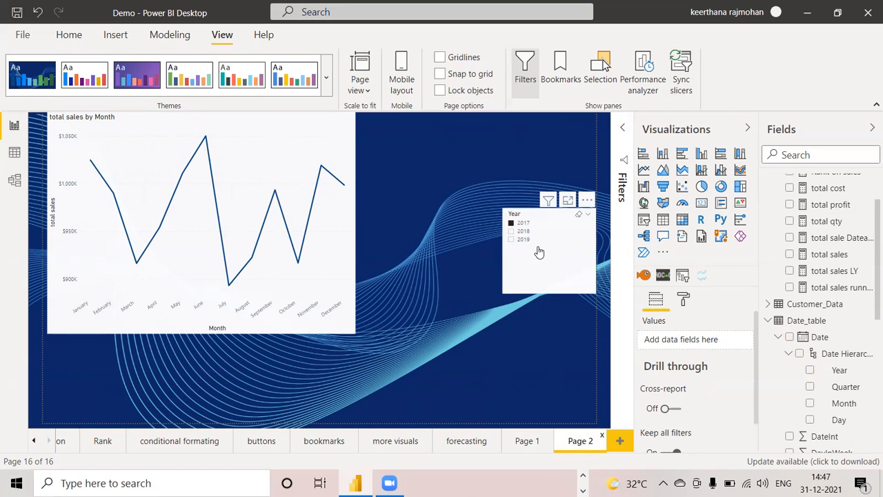
click(524, 445)
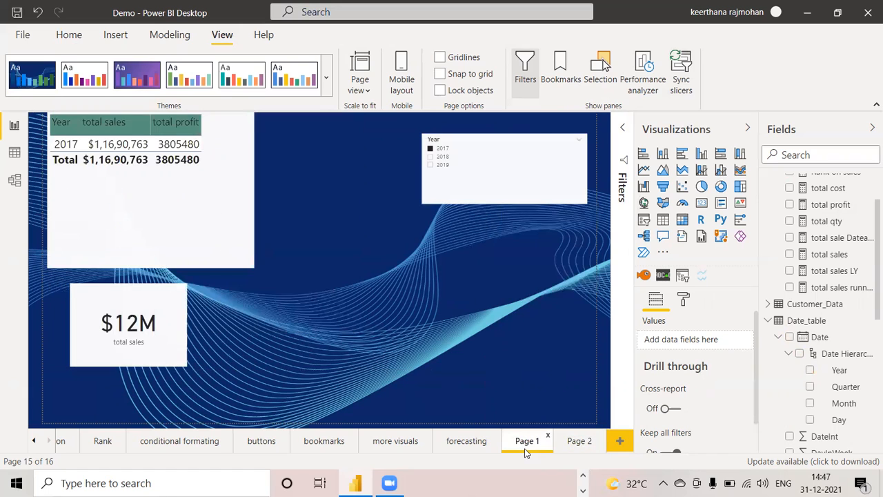